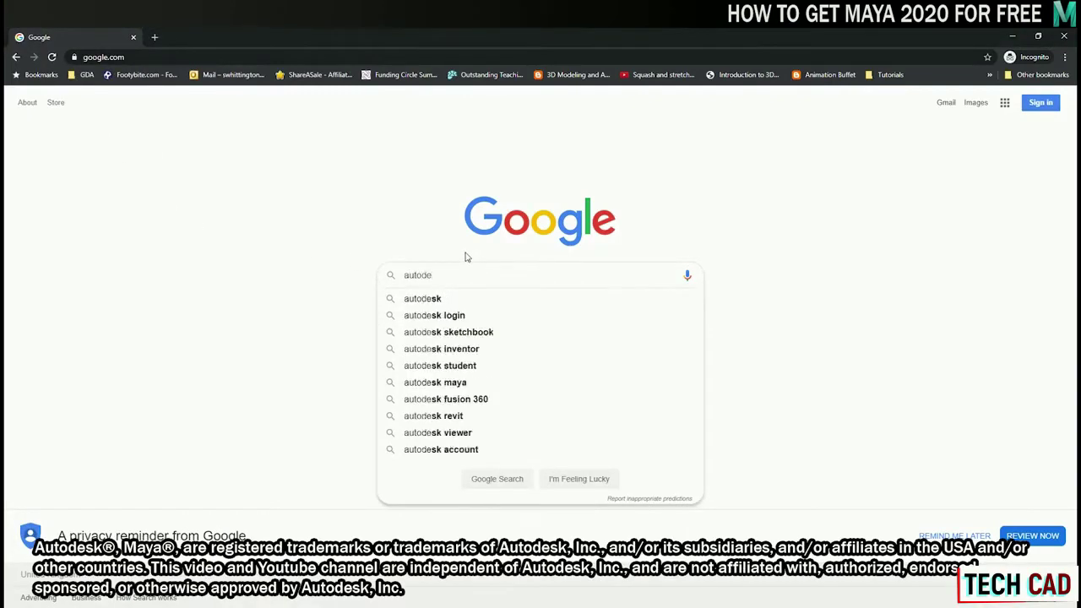
- Search Google for 'autodesk education', open the Maya education page and start creating an account
{"action": "type", "text": "sk education"}
{"action": "key", "text": "Return"}
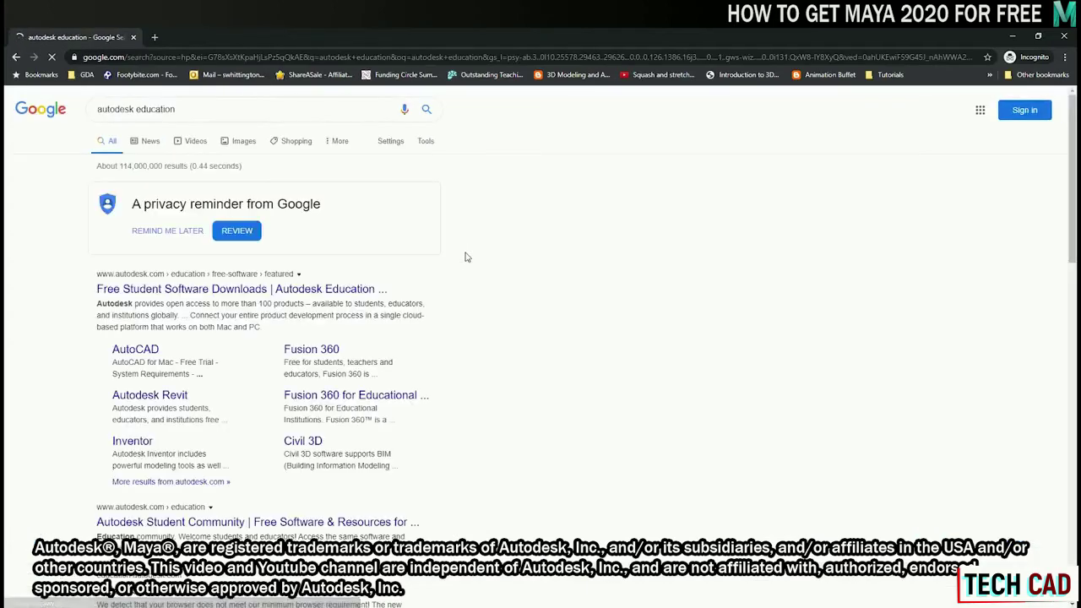
{"action": "left_click", "coordinate": [166, 290]}
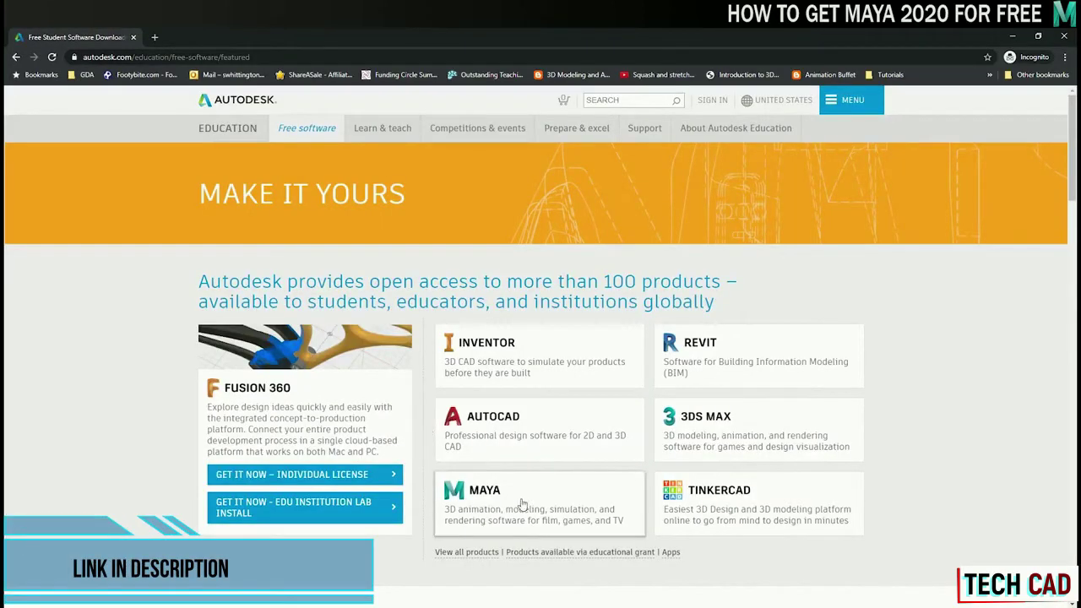
{"action": "left_click", "coordinate": [601, 493]}
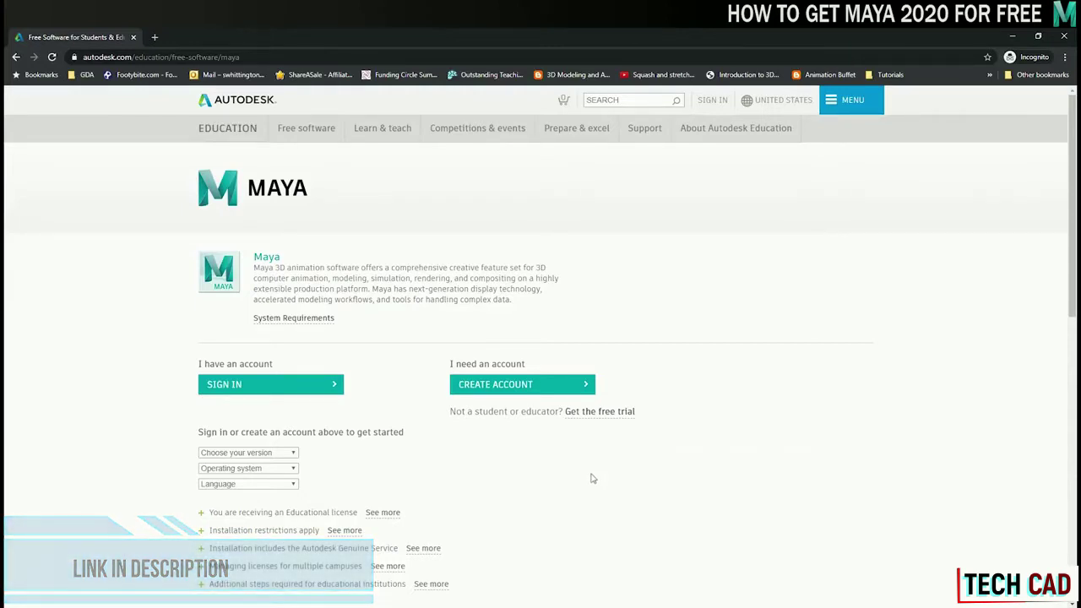
{"action": "left_click", "coordinate": [527, 384]}
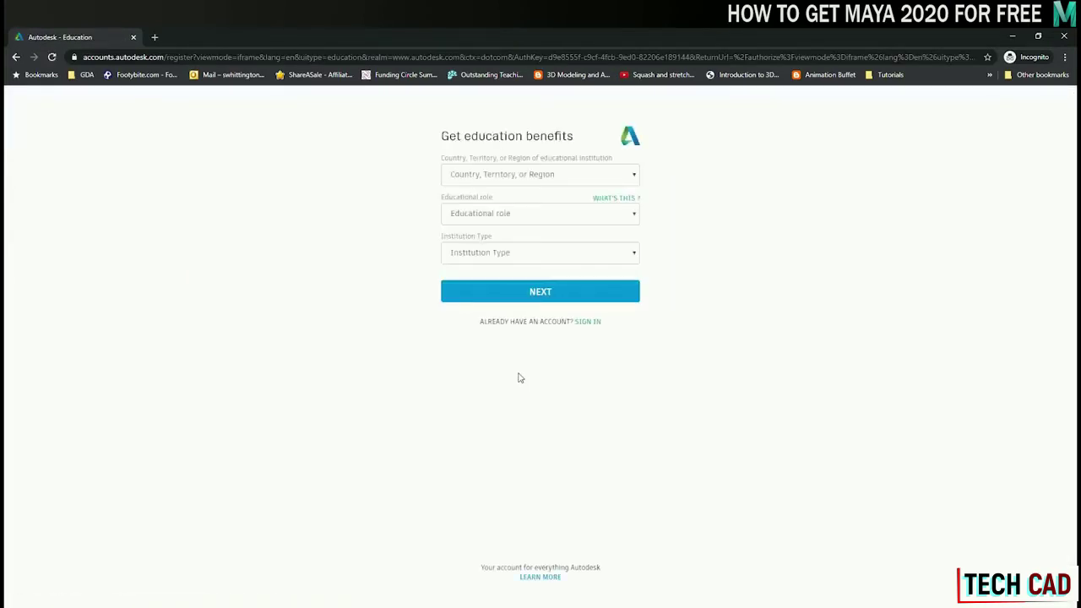
- Submit United Kingdom, Educator and University/Post-Secondary as the education details
{"action": "left_click", "coordinate": [532, 174]}
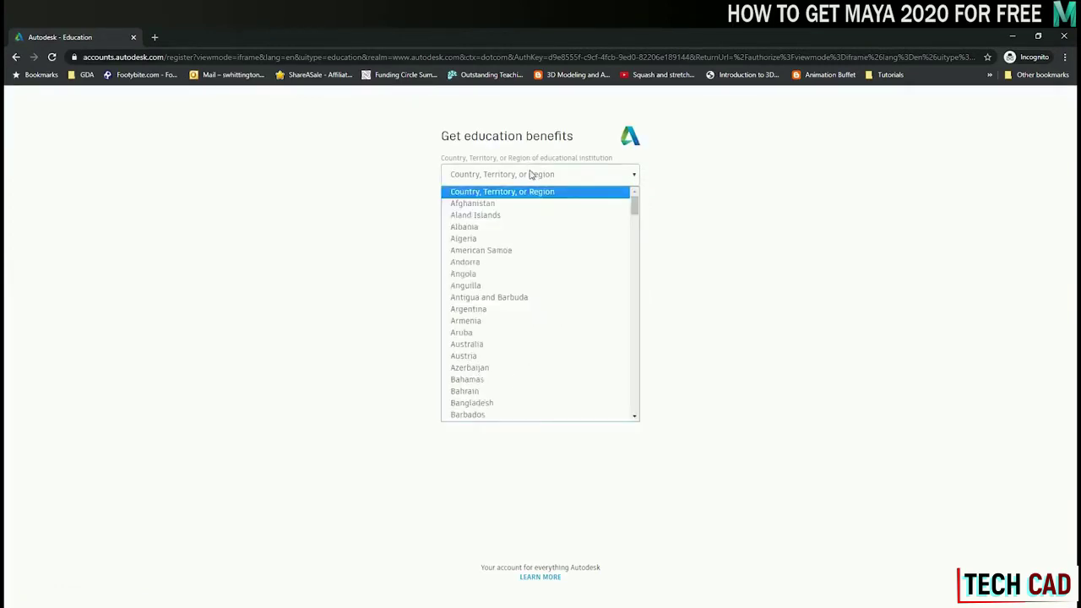
{"action": "key", "text": "u"}
{"action": "scroll", "coordinate": [540, 271], "scroll_direction": "down", "scroll_amount": 3}
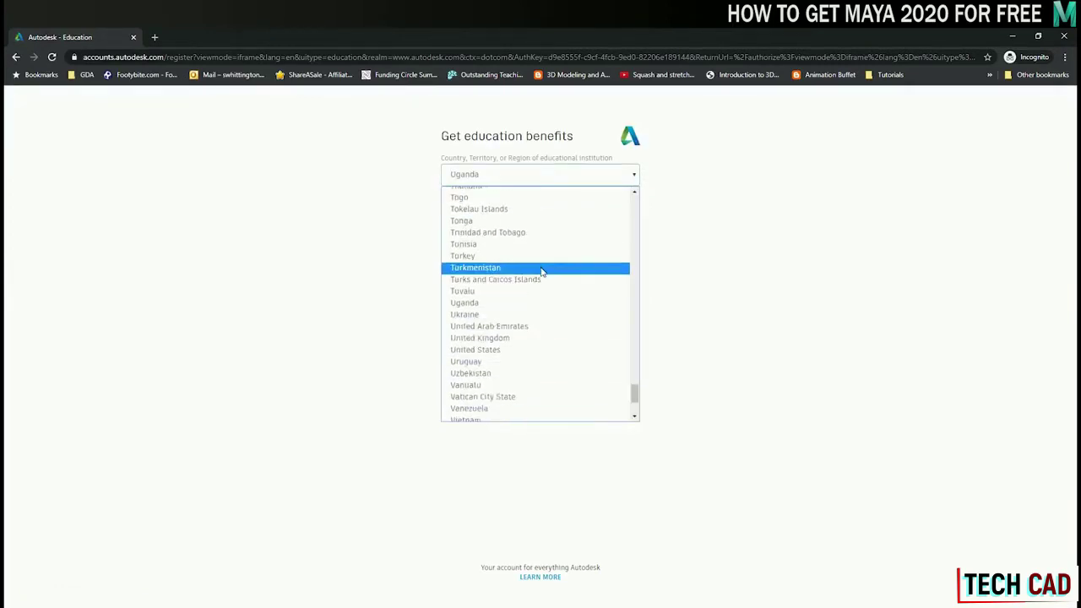
{"action": "left_click", "coordinate": [507, 337]}
{"action": "left_click", "coordinate": [517, 214]}
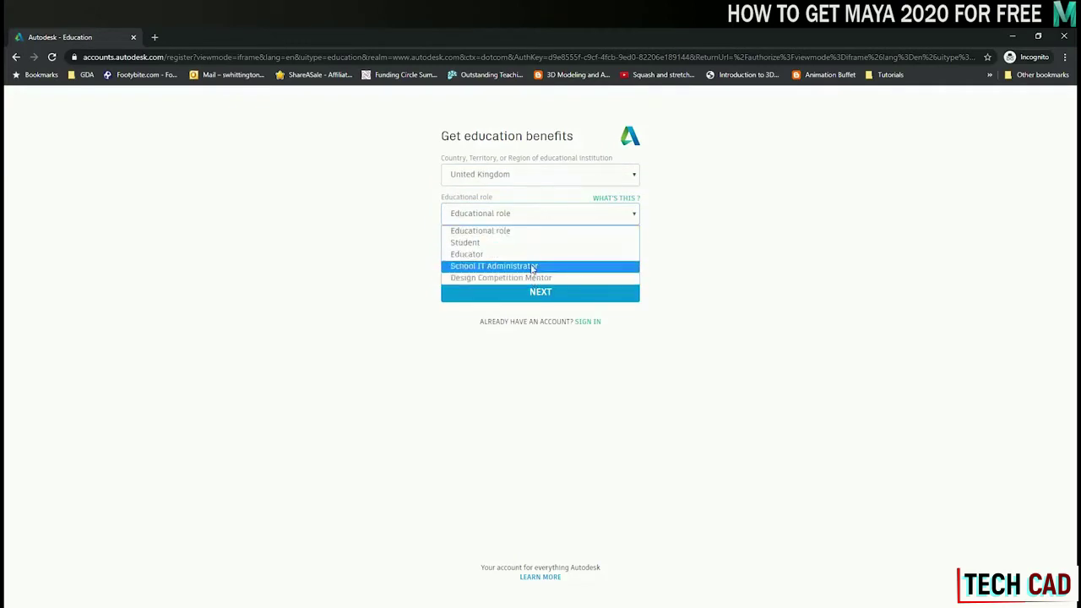
{"action": "left_click", "coordinate": [532, 254]}
{"action": "left_click", "coordinate": [536, 255]}
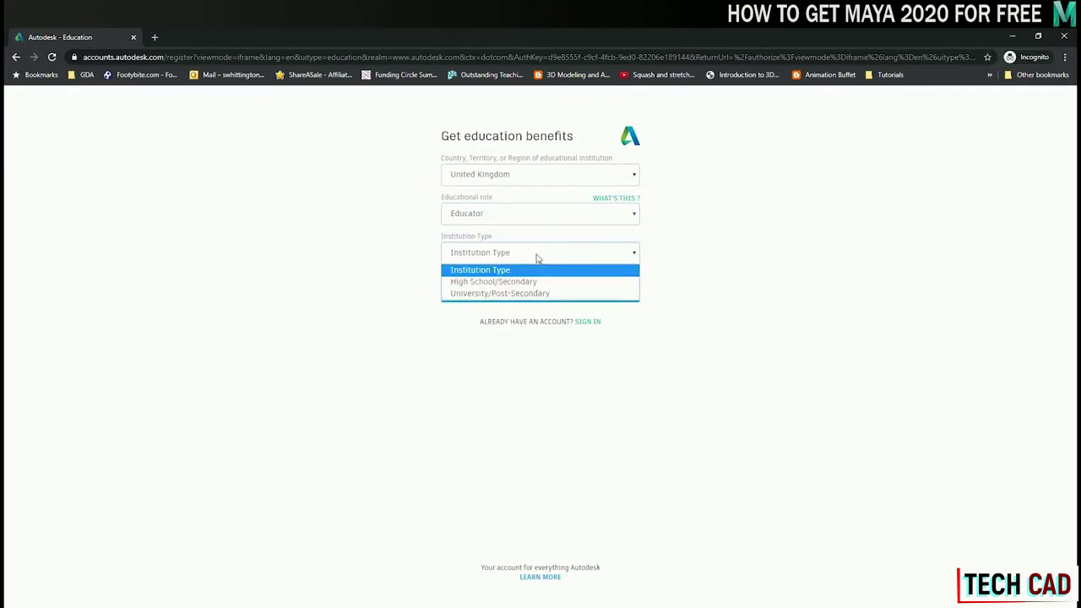
{"action": "left_click", "coordinate": [536, 293]}
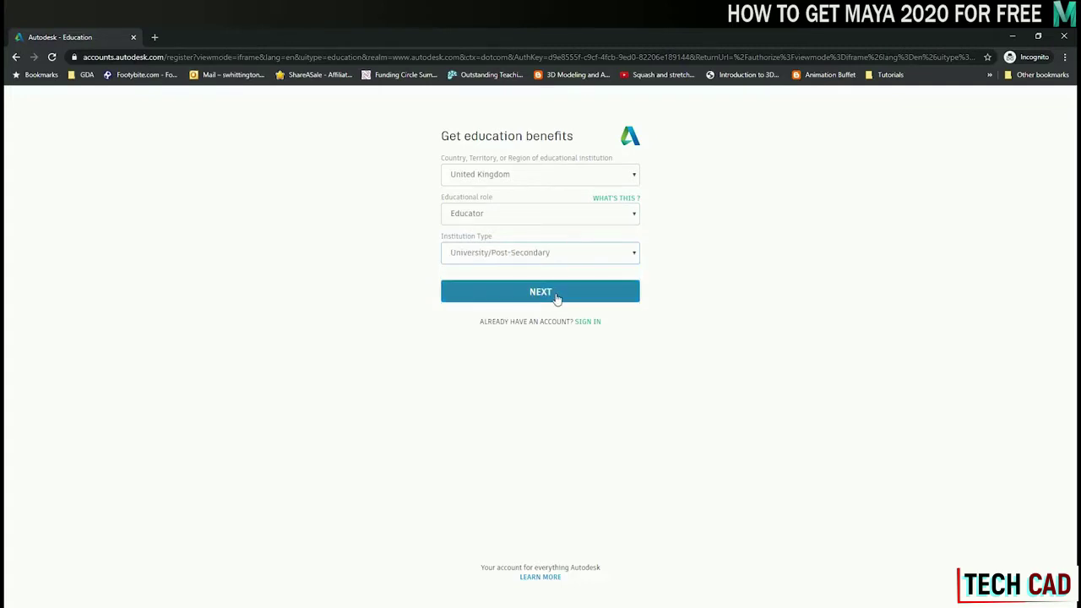
{"action": "left_click", "coordinate": [557, 298]}
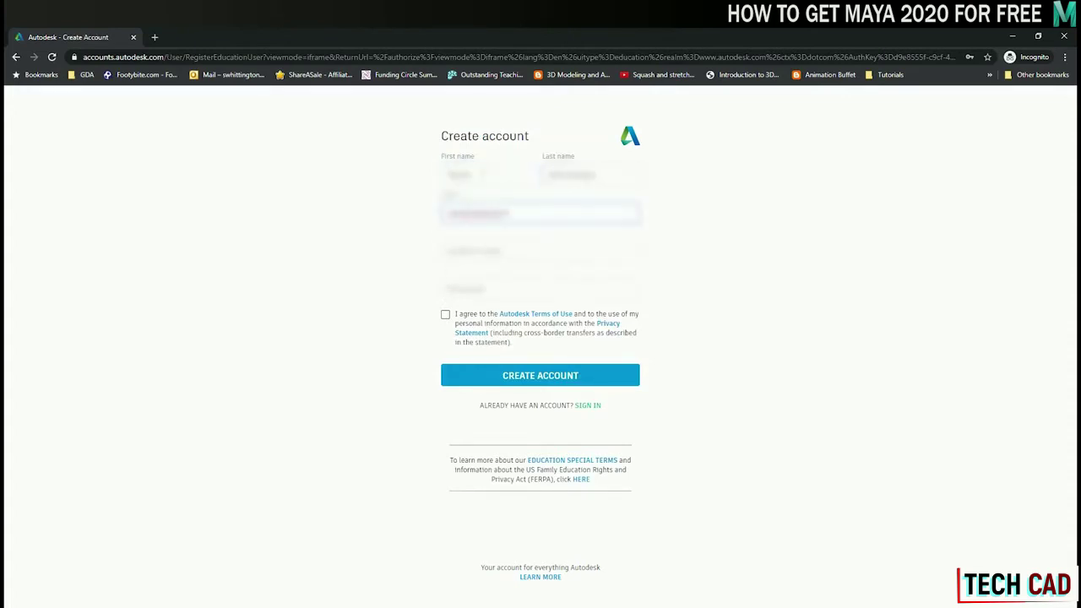
- Fill in the e-mail, its confirmation and the account password, agree to the terms, and create the account
{"action": "type", "text": "@gmail.com"}
{"action": "key", "text": "Tab"}
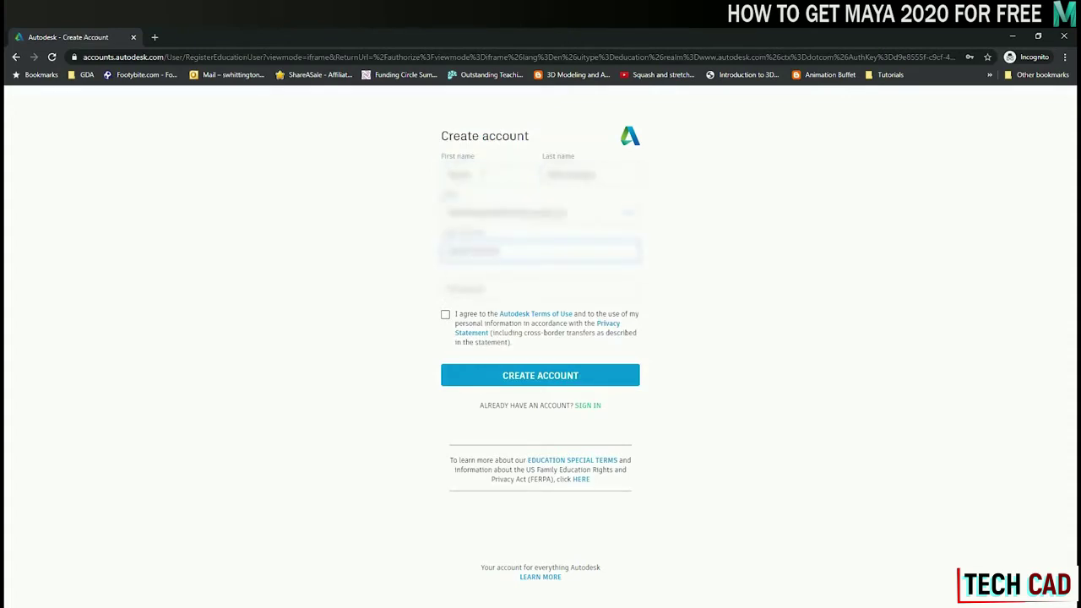
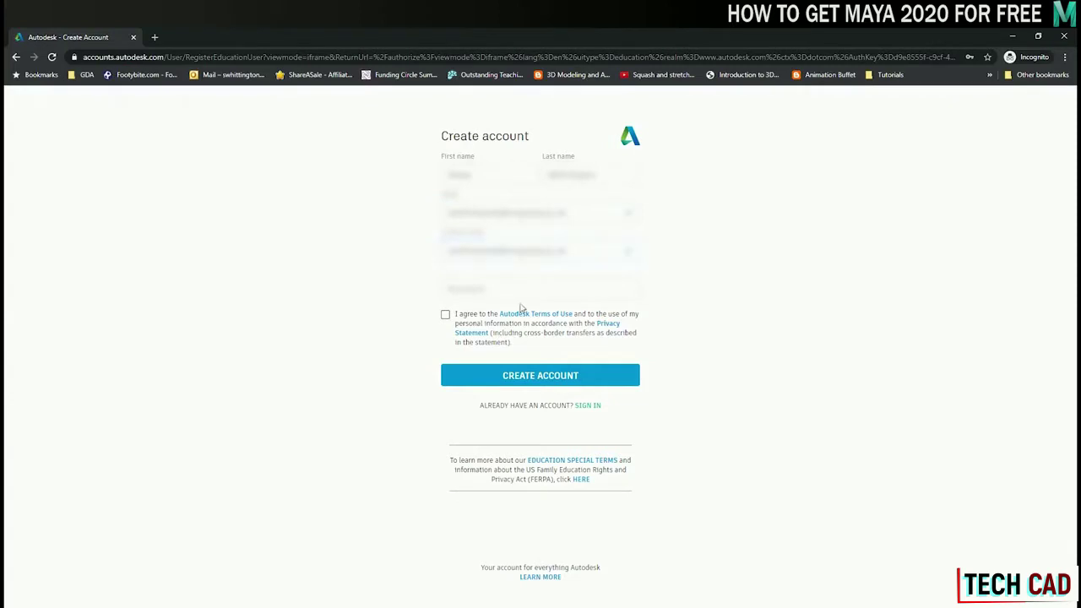
{"action": "left_click", "coordinate": [521, 291]}
{"action": "left_click", "coordinate": [445, 314]}
{"action": "left_click", "coordinate": [543, 378]}
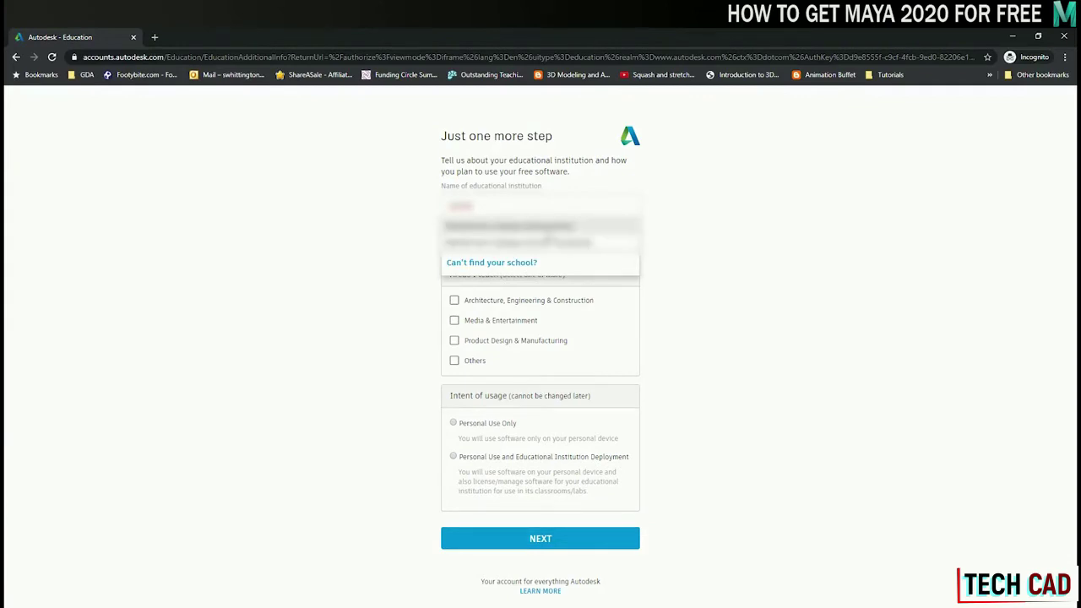
- Pick the school, enter January 2021, tick Media & Entertainment, choose Personal Use Only, and submit
{"action": "left_click", "coordinate": [548, 234]}
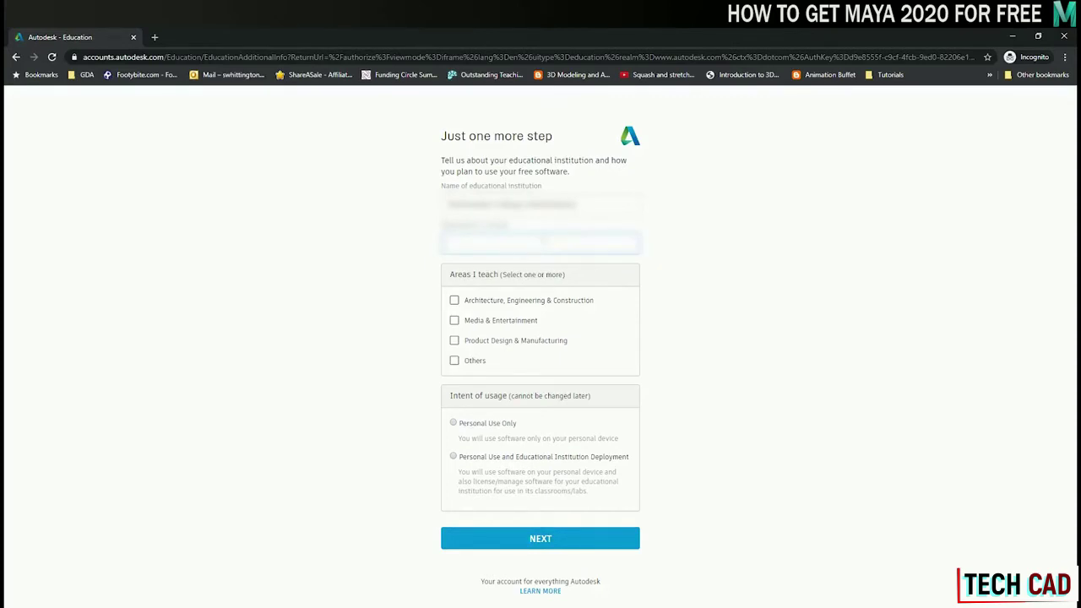
{"action": "type", "text": "January 2021"}
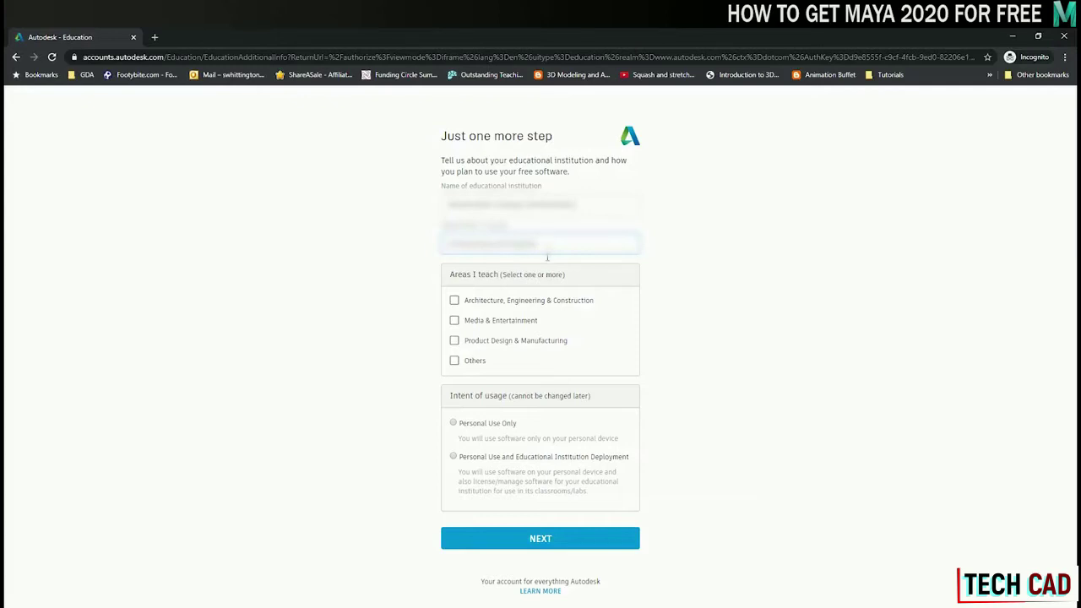
{"action": "left_click", "coordinate": [499, 325]}
{"action": "left_click", "coordinate": [470, 427]}
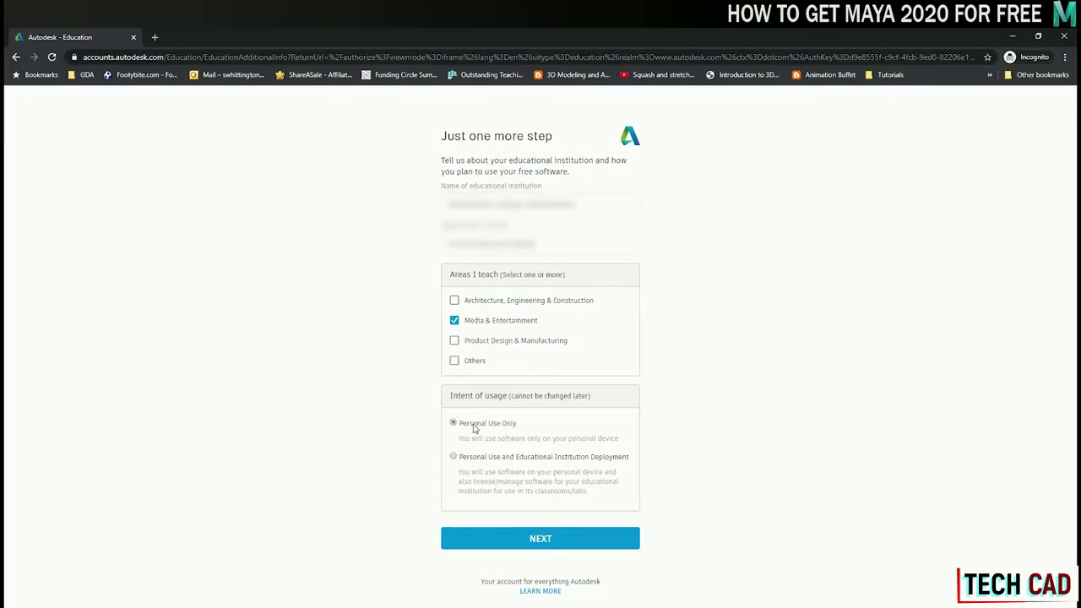
{"action": "left_click", "coordinate": [540, 541]}
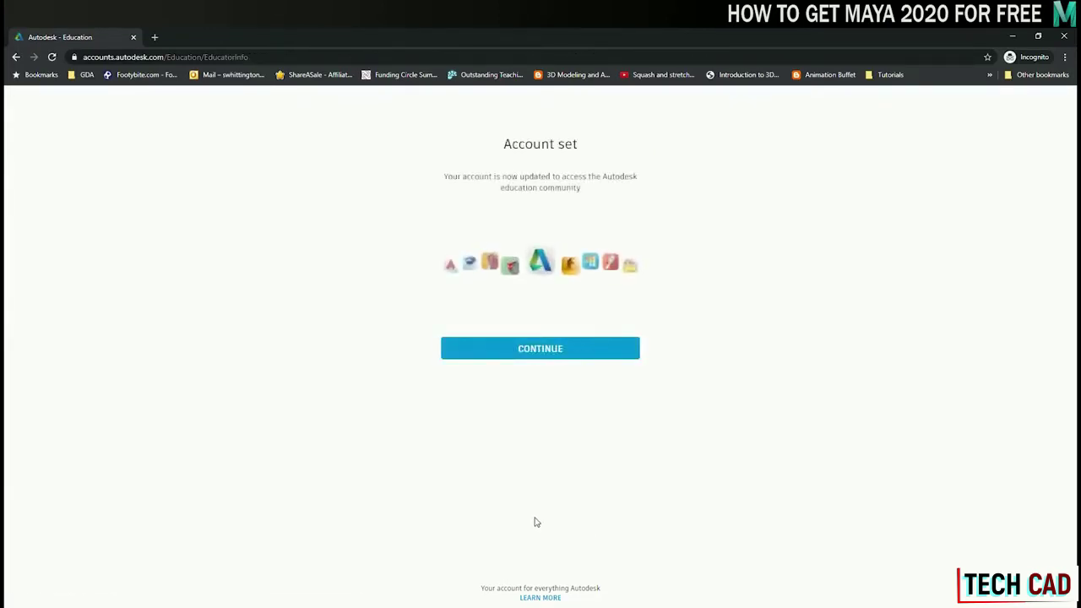
- Continue from the Account set confirmation back to the Maya download page
{"action": "left_click", "coordinate": [548, 352]}
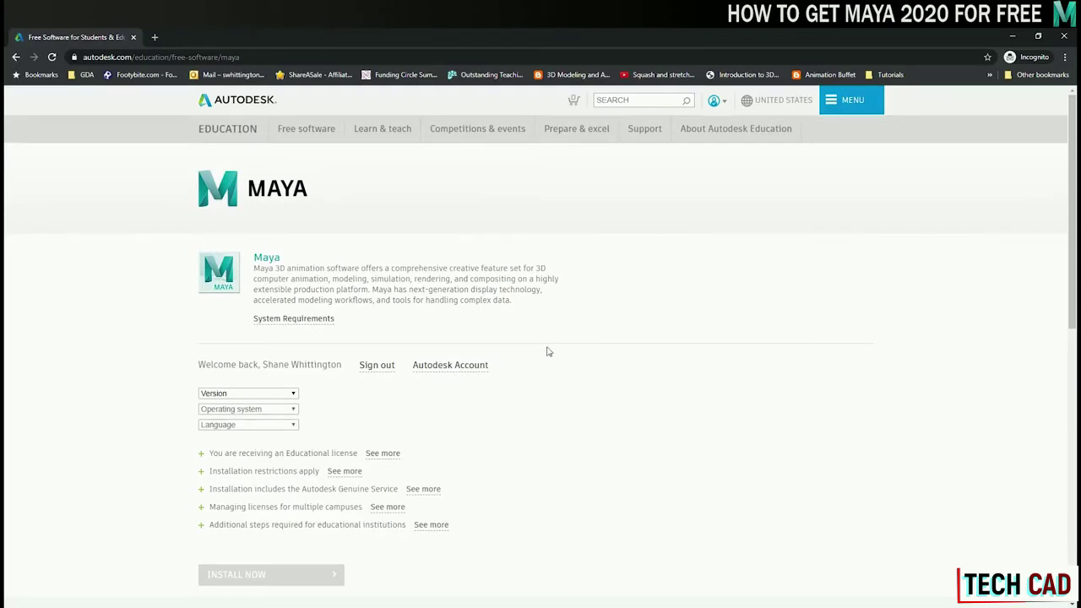
- Select Maya 2020, Windows 64-bit and English to reveal the licence details and download
{"action": "left_click", "coordinate": [267, 394]}
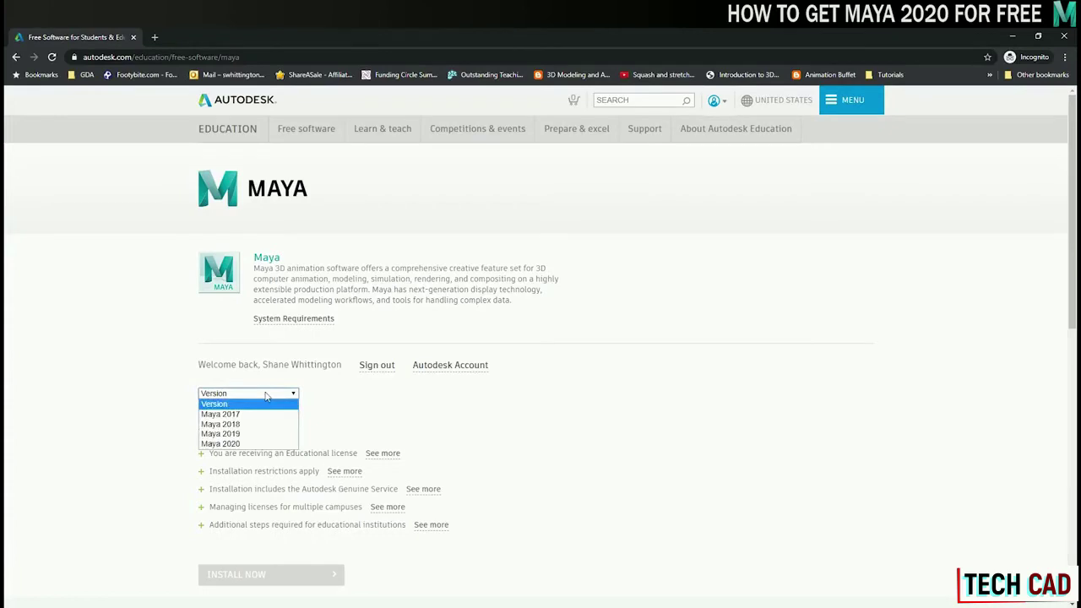
{"action": "left_click", "coordinate": [253, 445]}
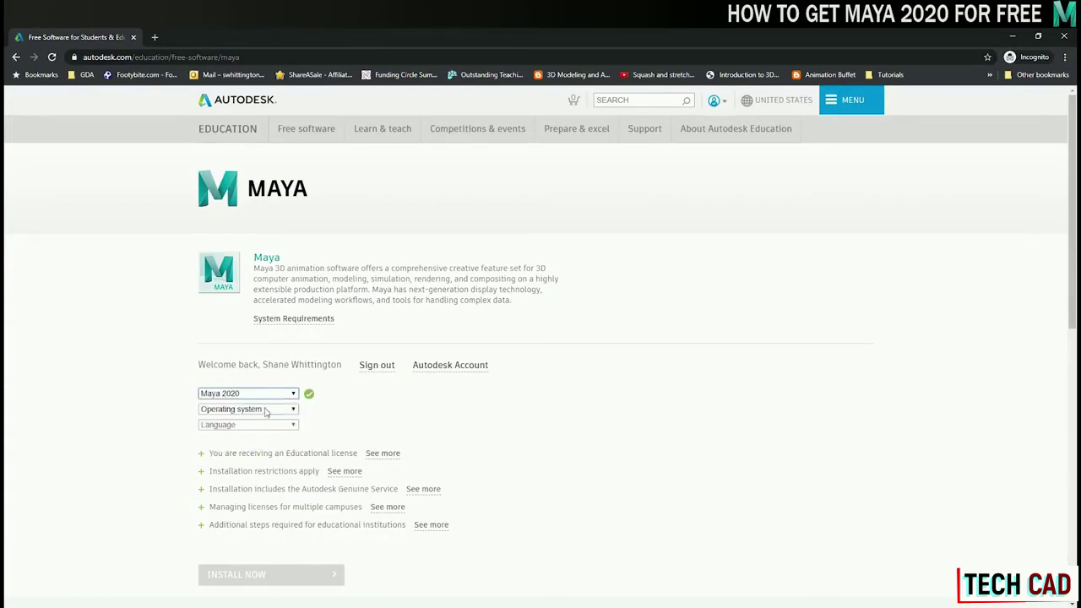
{"action": "left_click", "coordinate": [266, 410]}
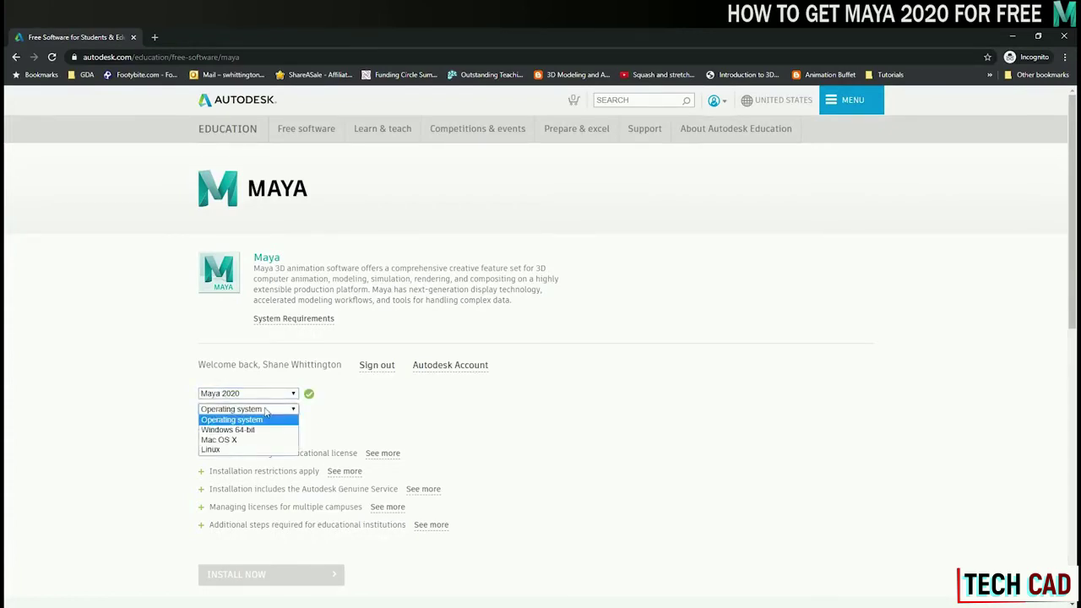
{"action": "left_click", "coordinate": [259, 430]}
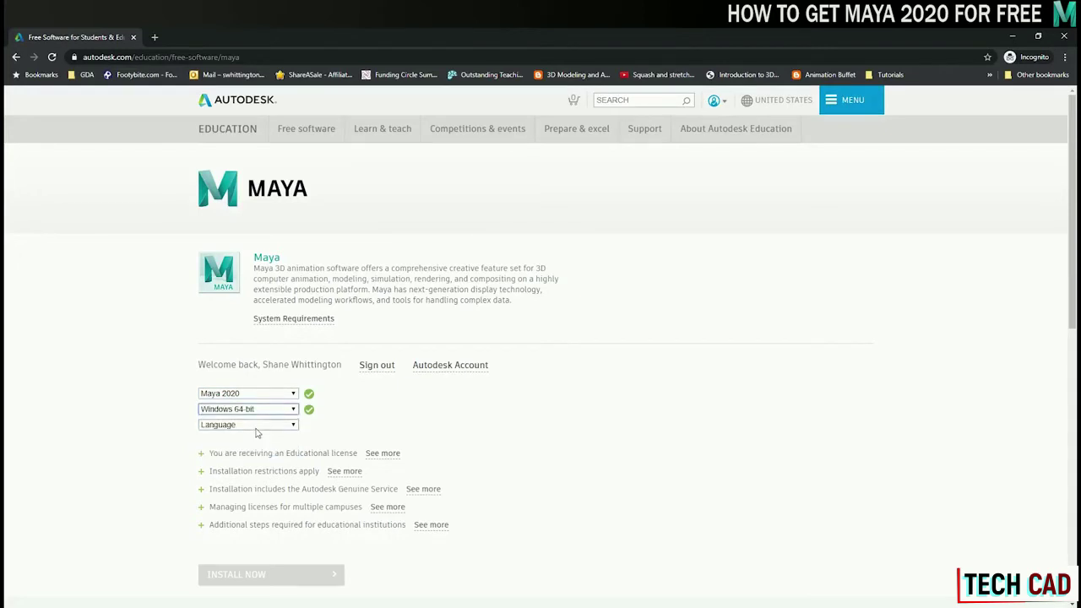
{"action": "left_click", "coordinate": [257, 428]}
{"action": "left_click", "coordinate": [252, 444]}
{"action": "scroll", "coordinate": [1060, 300], "scroll_direction": "down", "scroll_amount": 3}
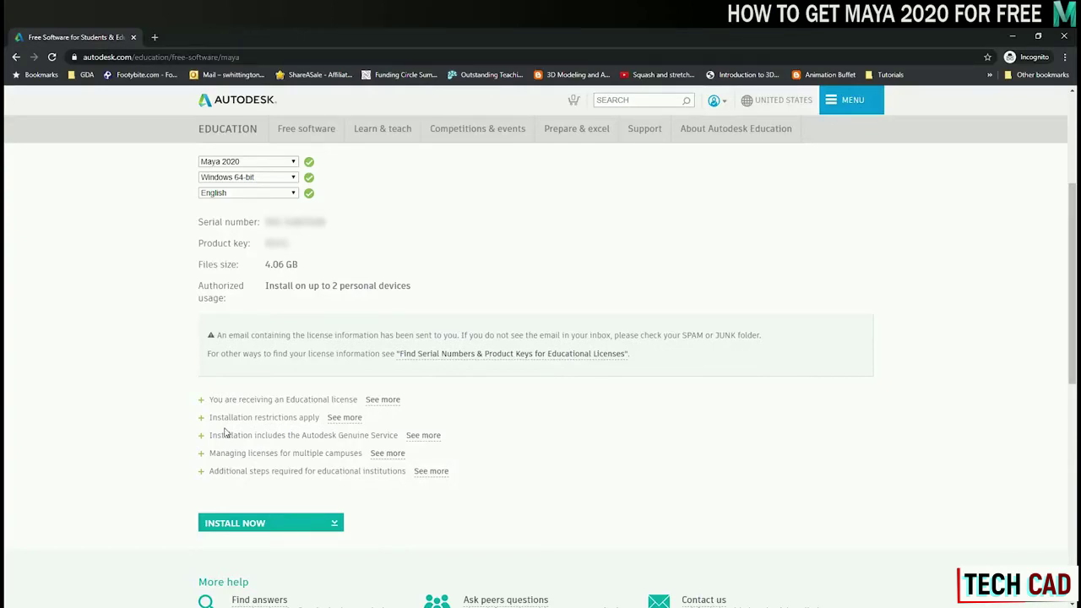
- Accept the licence agreement, download the Maya 2020 installer and launch it
{"action": "left_click", "coordinate": [274, 524]}
{"action": "scroll", "coordinate": [699, 240], "scroll_direction": "down", "scroll_amount": 5}
{"action": "scroll", "coordinate": [699, 240], "scroll_direction": "down", "scroll_amount": 10}
{"action": "left_click", "coordinate": [662, 341]}
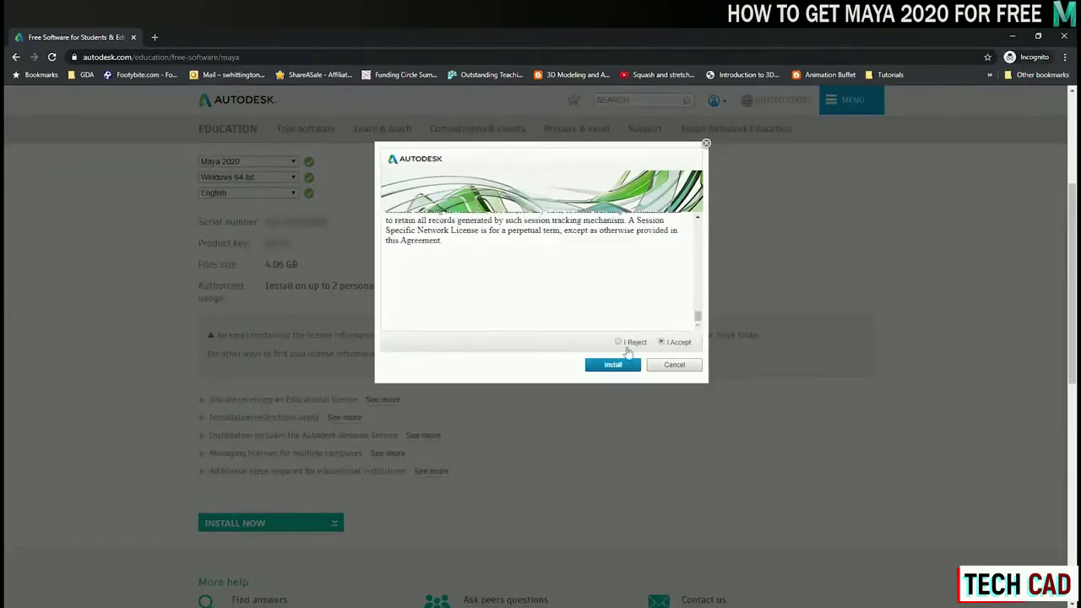
{"action": "left_click", "coordinate": [617, 365]}
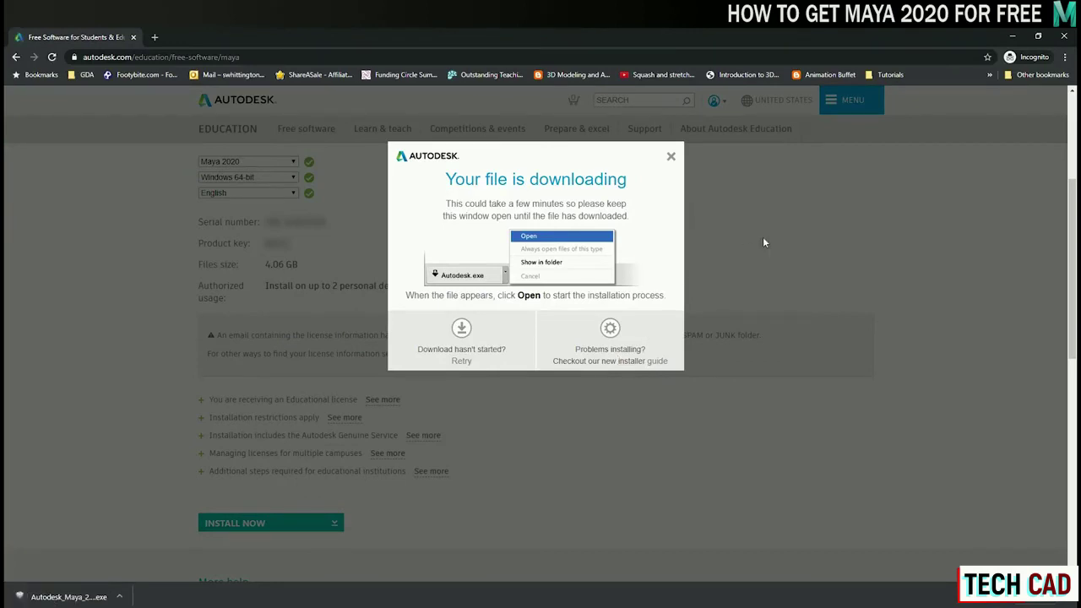
{"action": "left_click", "coordinate": [62, 596]}
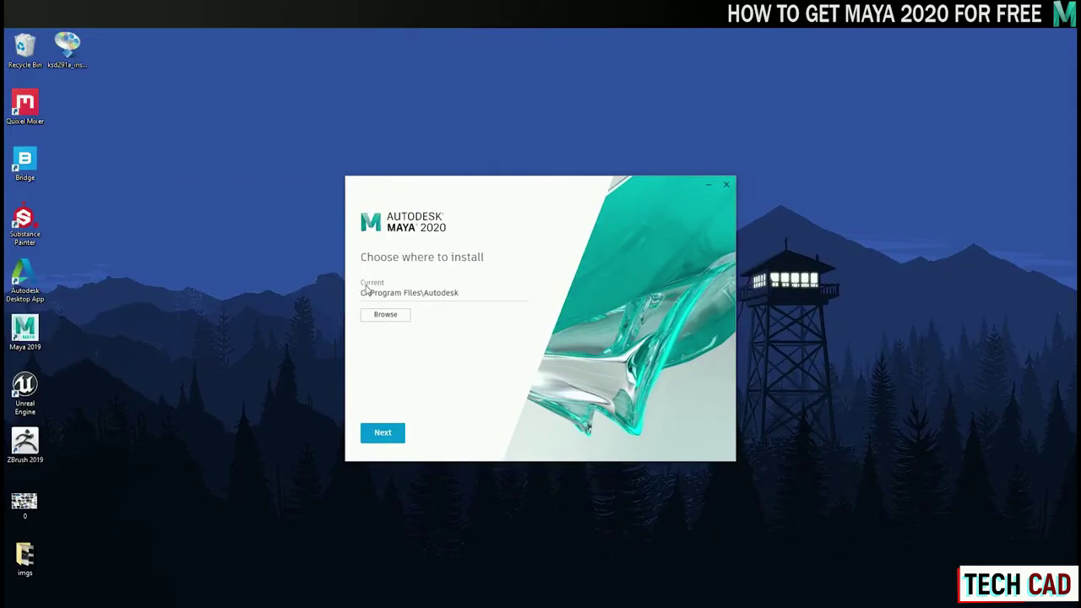
- Install Maya 2020 with Arnold, Bifrost and Substance into C:\Program Files\Autodesk, postponing the restart
{"action": "left_click", "coordinate": [383, 434]}
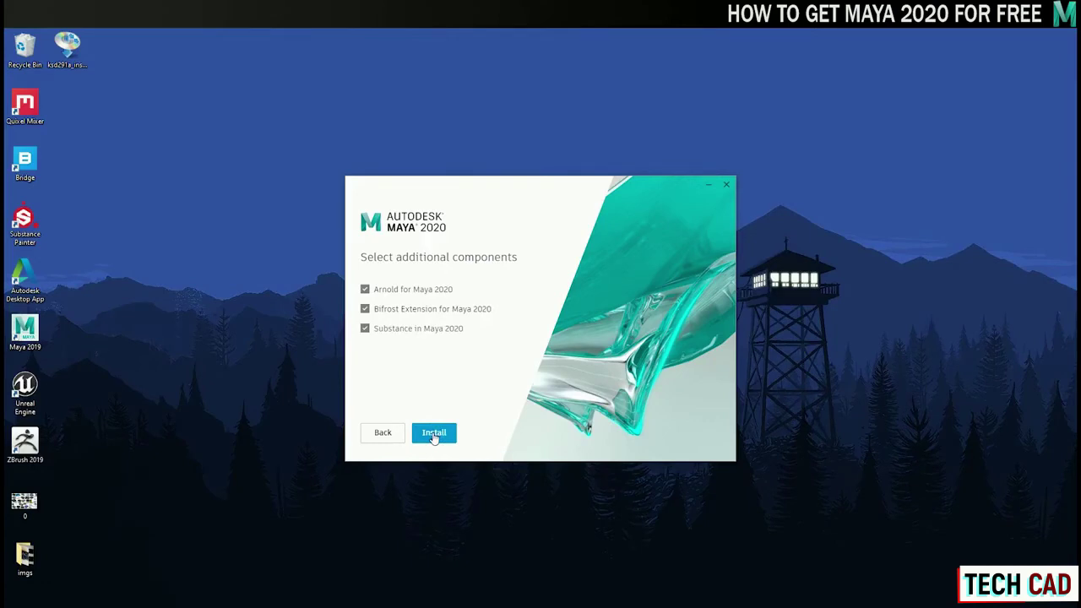
{"action": "left_click", "coordinate": [434, 433]}
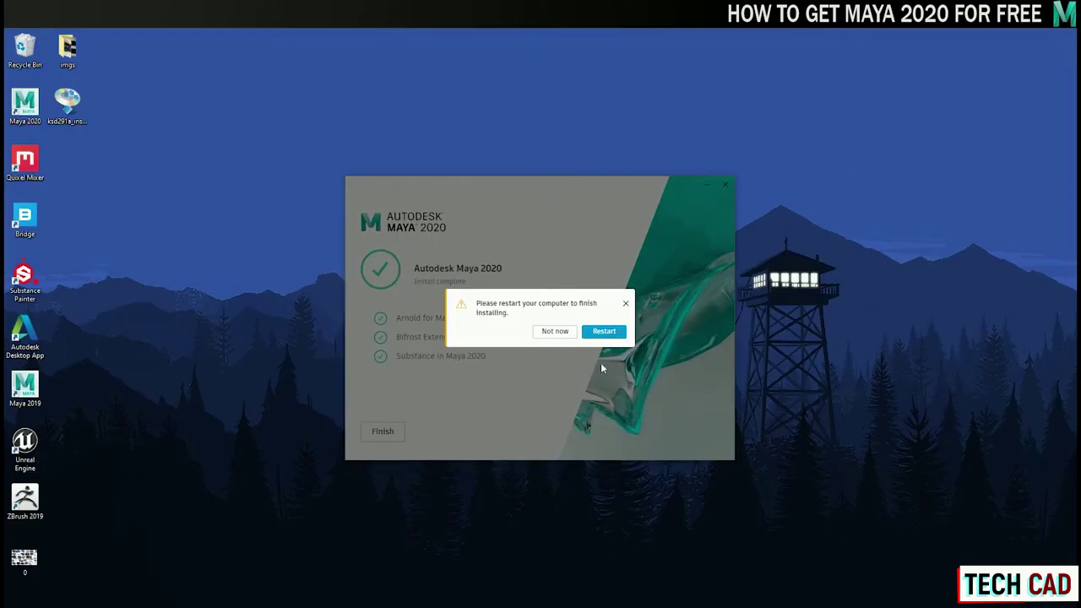
{"action": "left_click", "coordinate": [603, 331]}
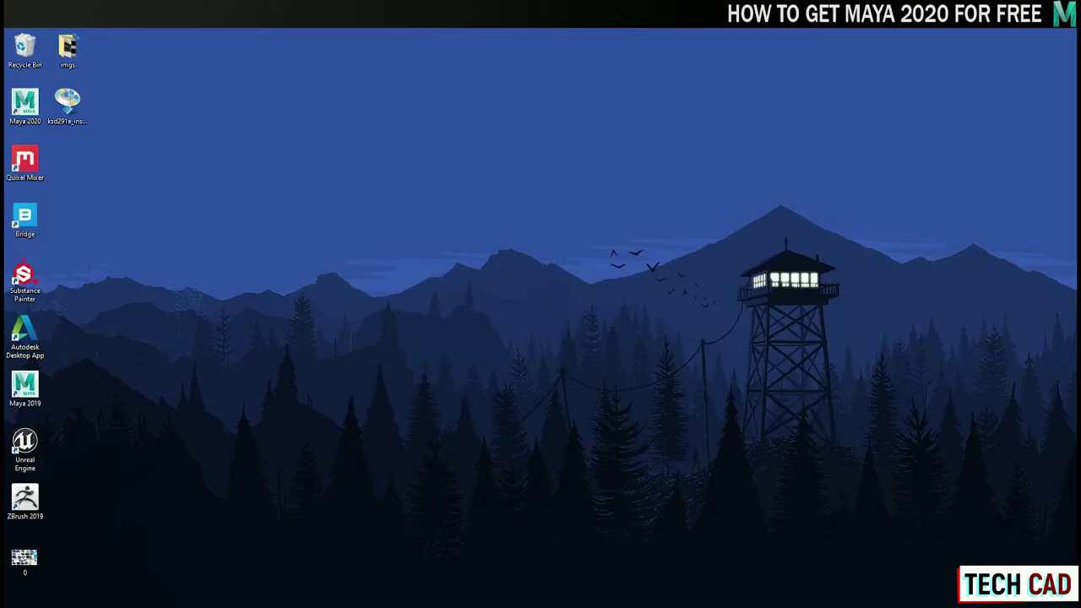
- Launch Maya 2020 from the desktop and choose to license it with a serial number
{"action": "double_click", "coordinate": [34, 110]}
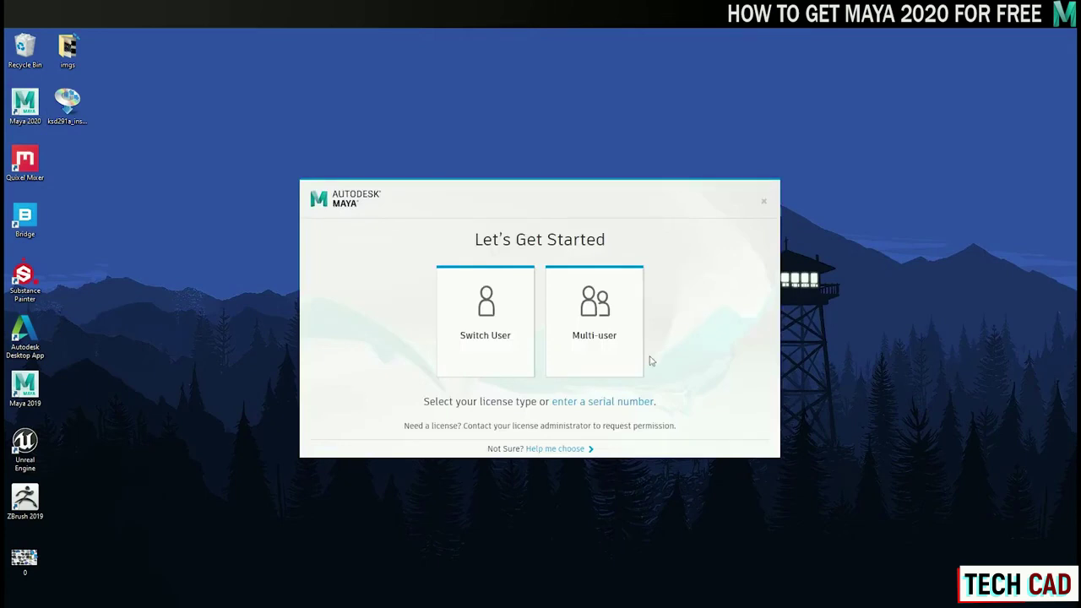
{"action": "left_click", "coordinate": [616, 409]}
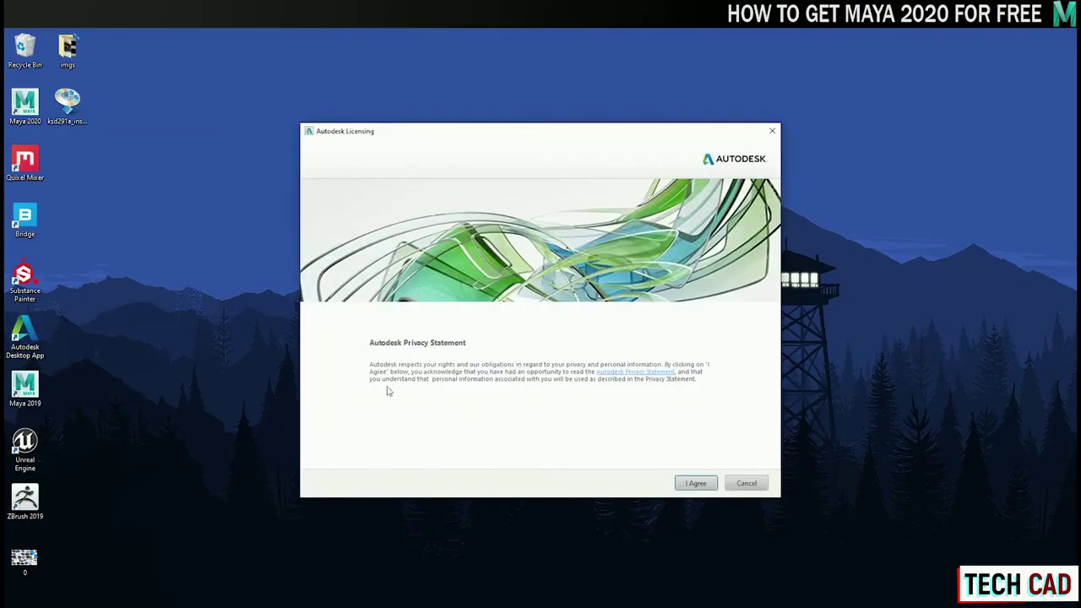
- Agree to the privacy statement and activate Maya 2020 with the serial number and product key
{"action": "left_click", "coordinate": [694, 483]}
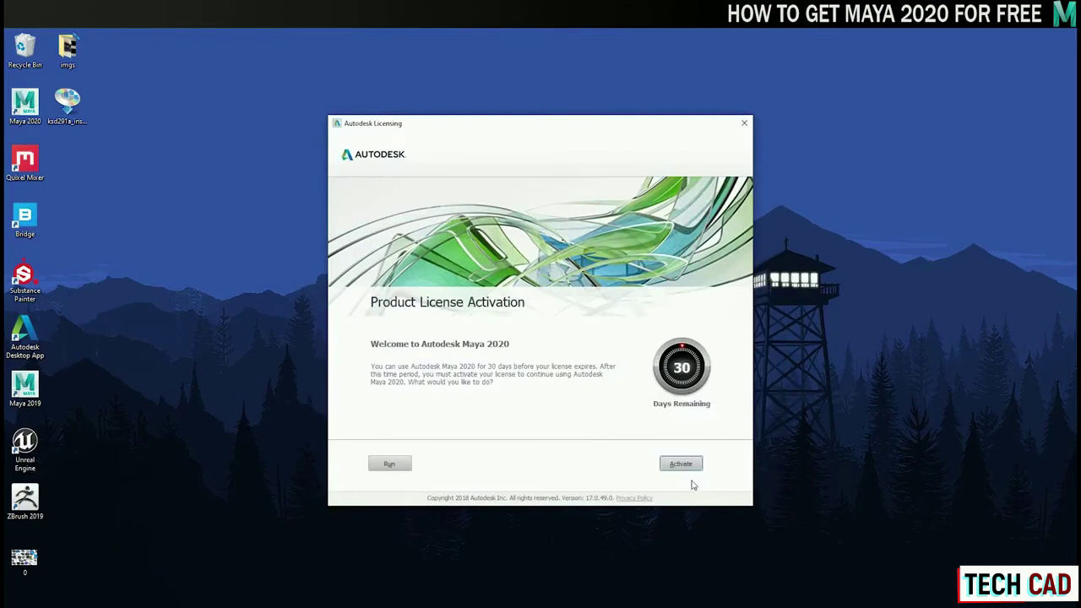
{"action": "left_click", "coordinate": [681, 464]}
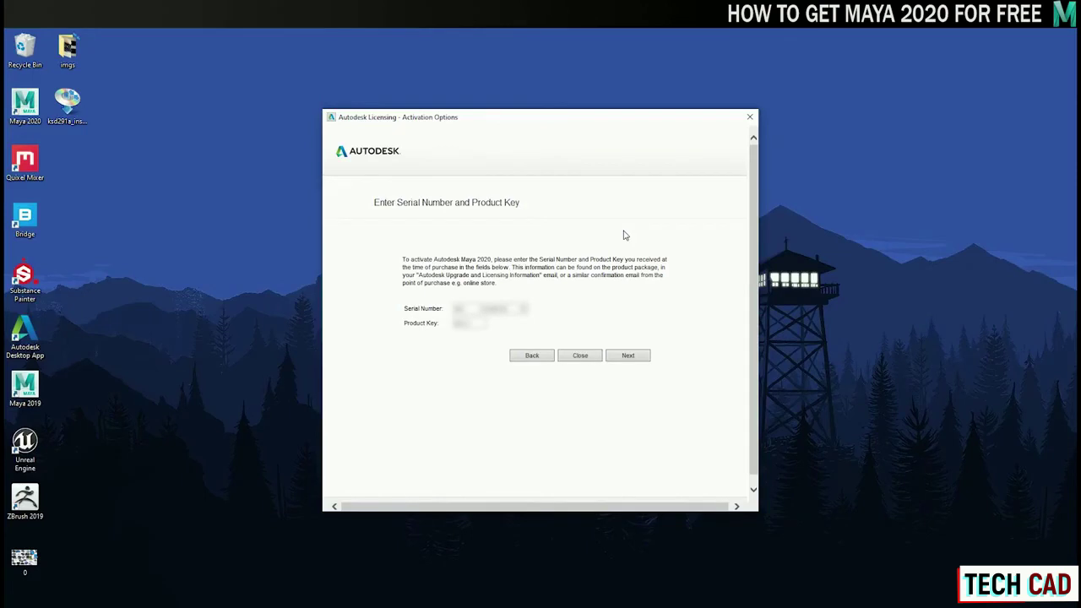
{"action": "left_click", "coordinate": [629, 356]}
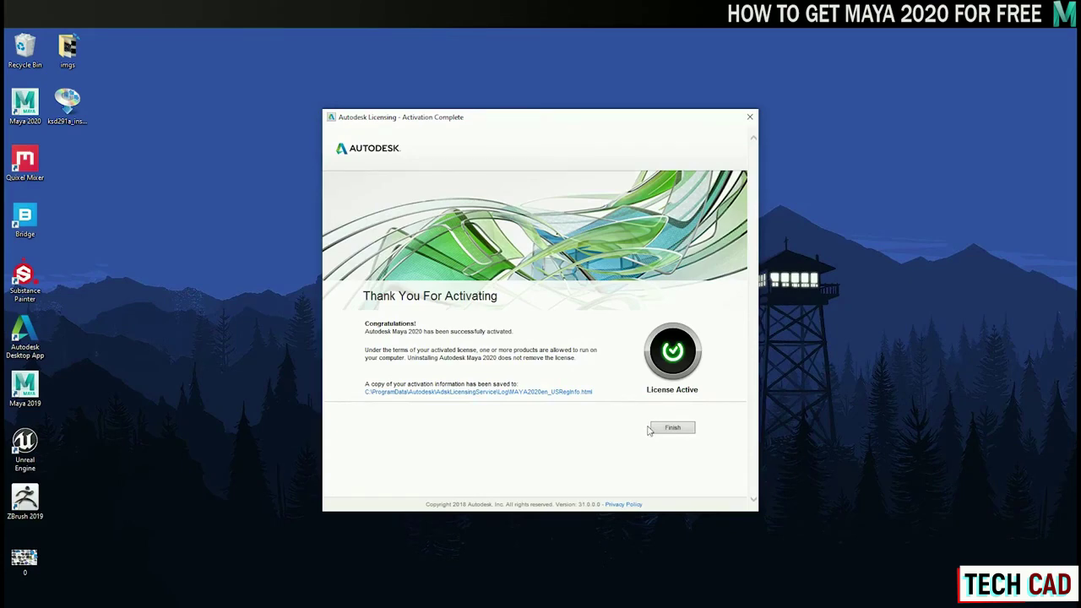
{"action": "left_click", "coordinate": [668, 428]}
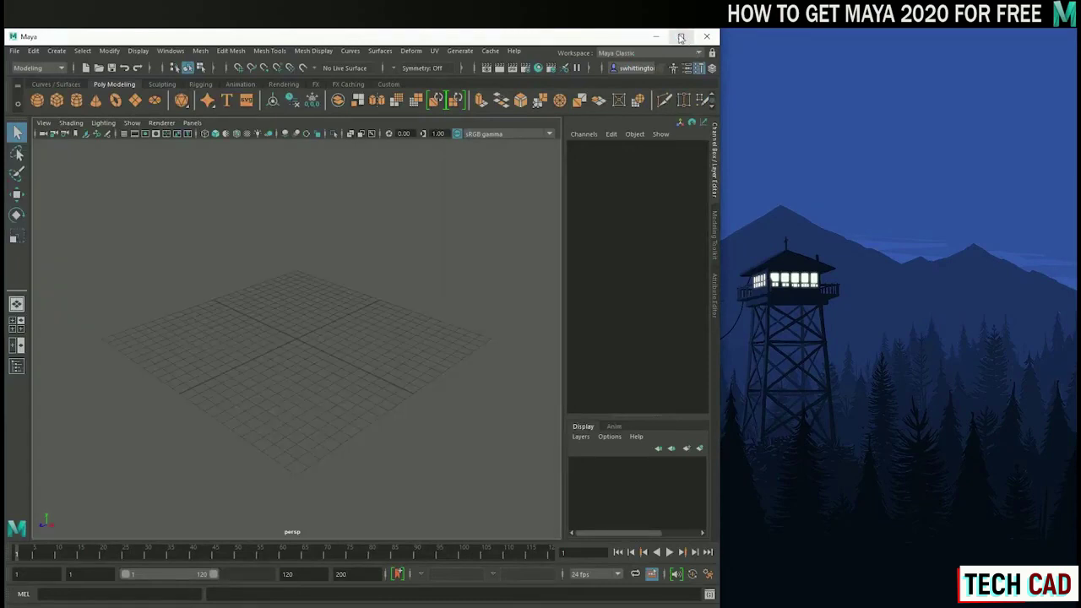
- Maximize the loaded Maya 2020 window to show the empty persp viewport grid
{"action": "left_click", "coordinate": [682, 37]}
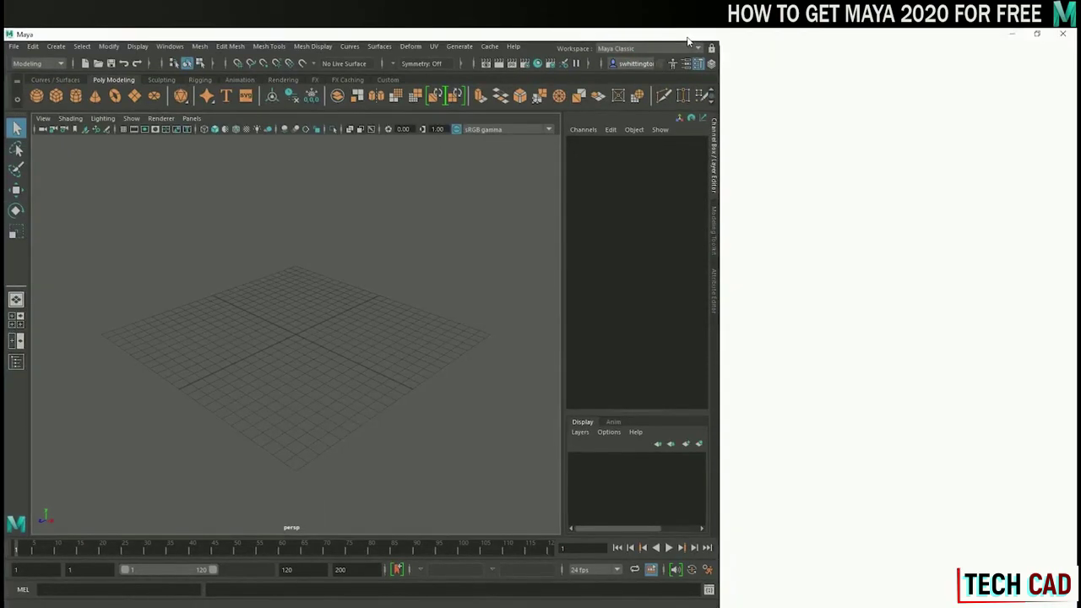